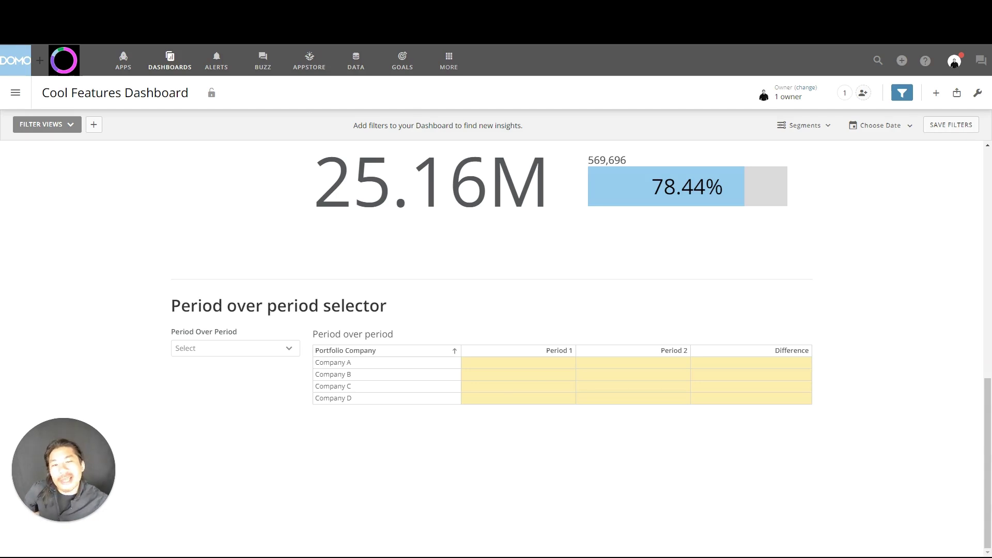
Switch the Period Over Period dropdown through Week Over Week, Month Over Month, then Year Over Year
left_click(284, 349)
left_click(221, 428)
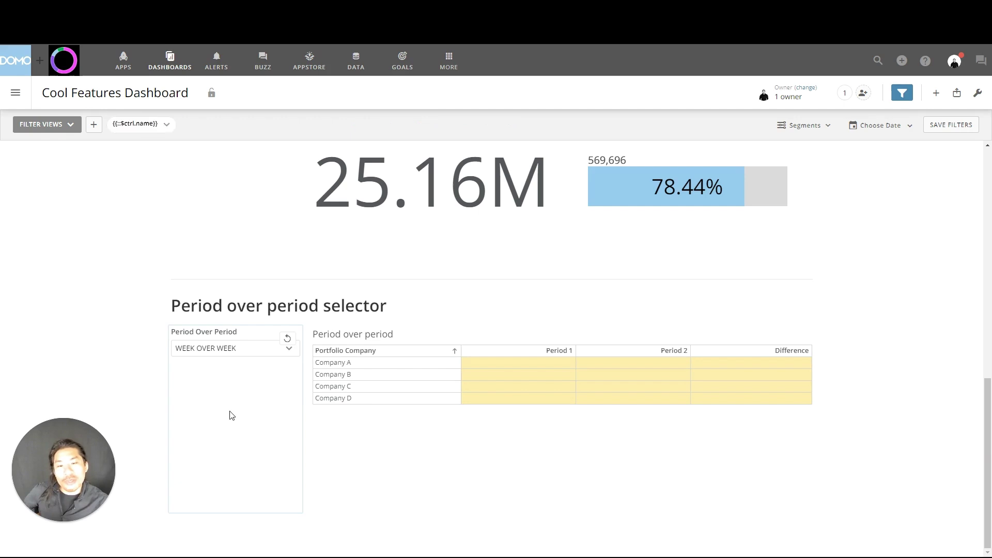
left_click(264, 356)
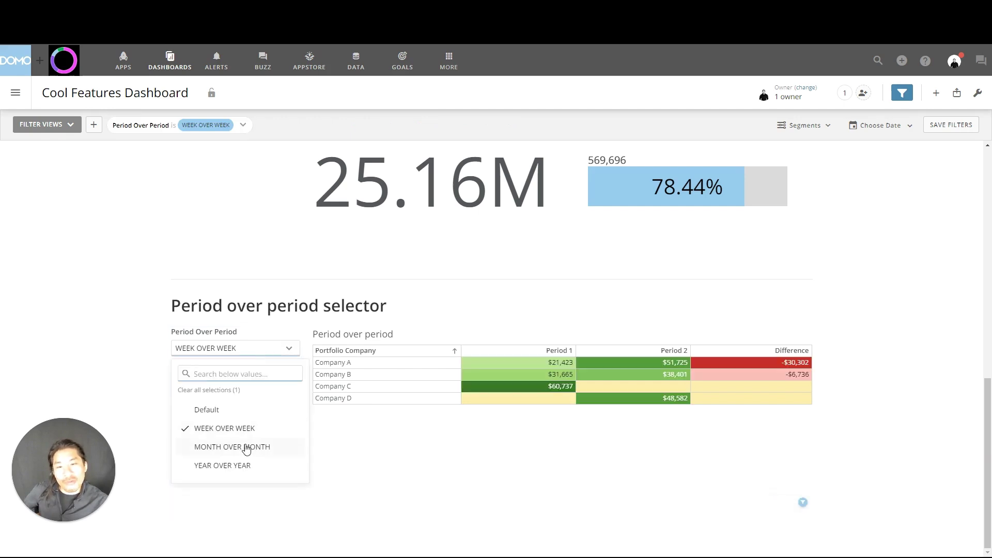
left_click(246, 448)
mouse_move(235, 349)
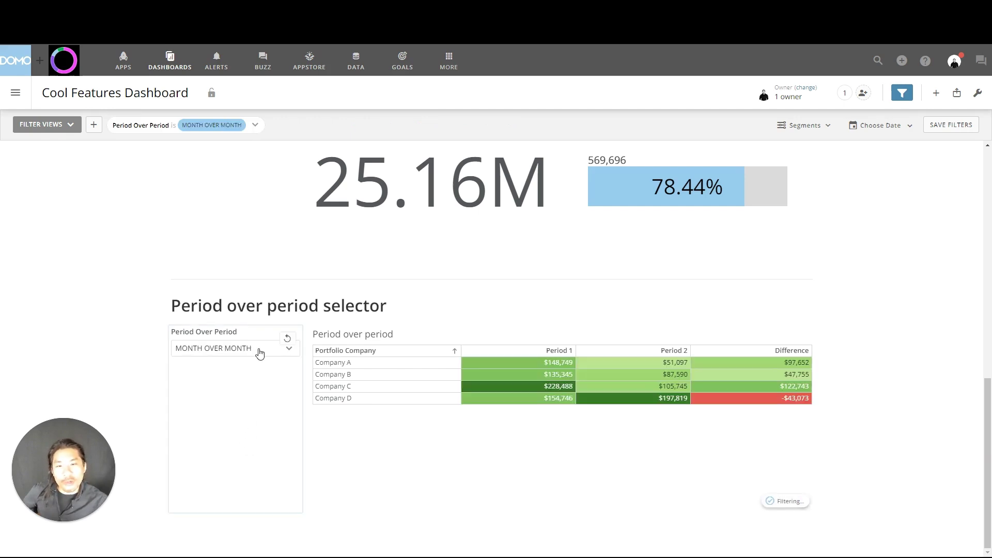
left_click(261, 349)
left_click(232, 466)
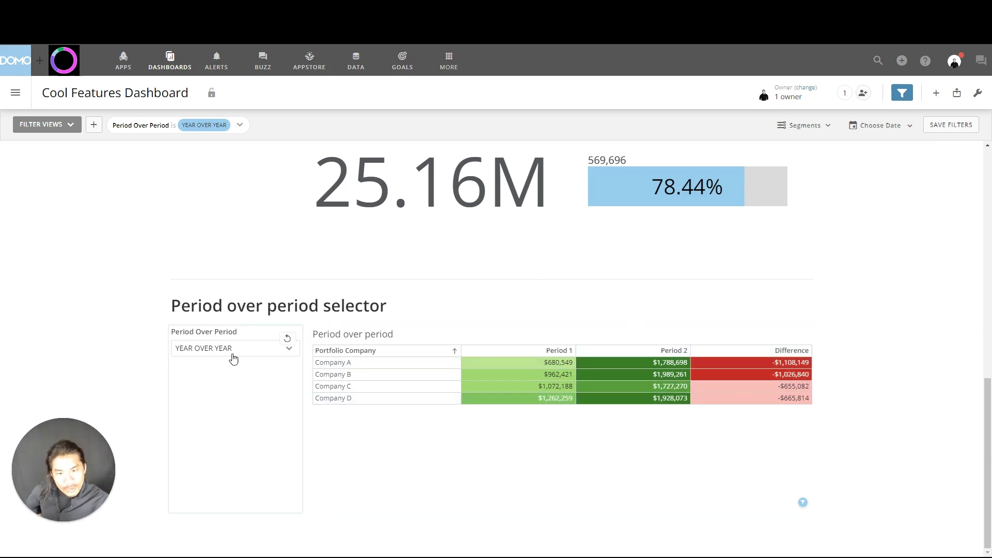
mouse_move(562, 418)
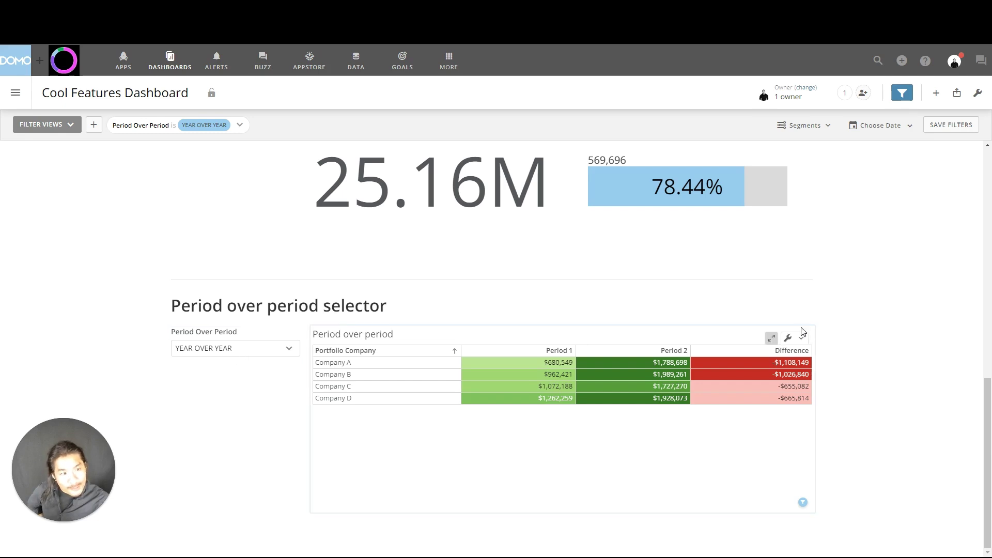
Edit the table card in Analyzer and view its Variables list, dismissing a new-variable setup
left_click(804, 341)
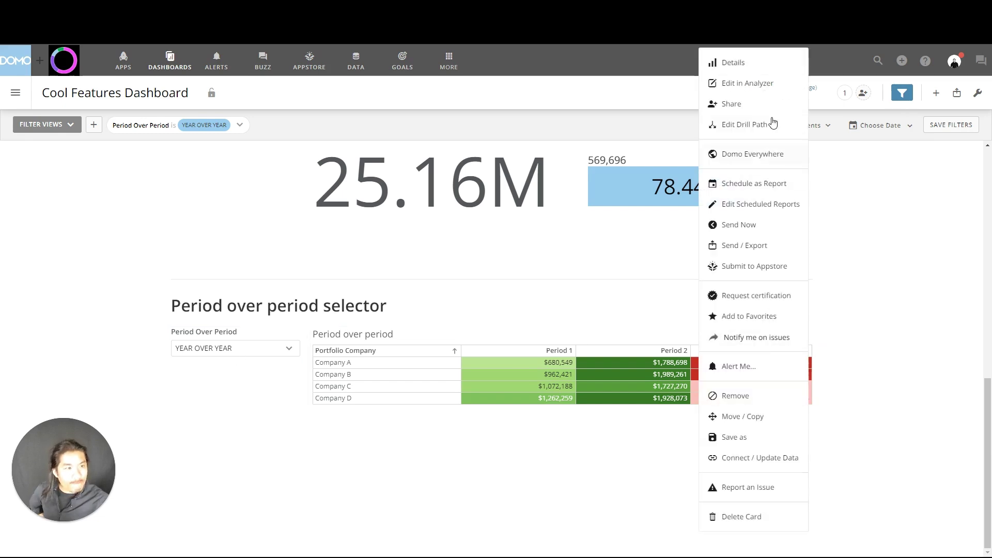
left_click(777, 85)
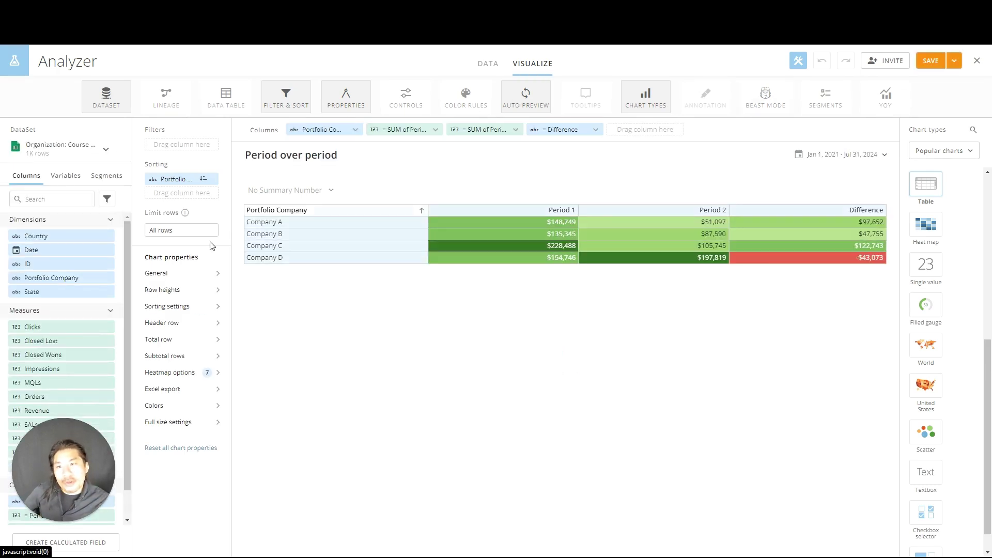
left_click(67, 176)
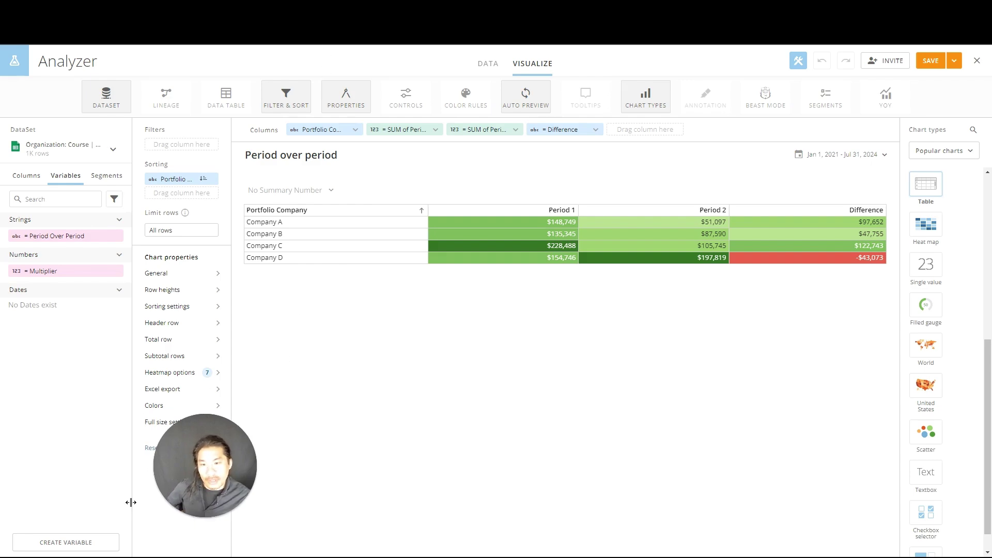
left_click(66, 542)
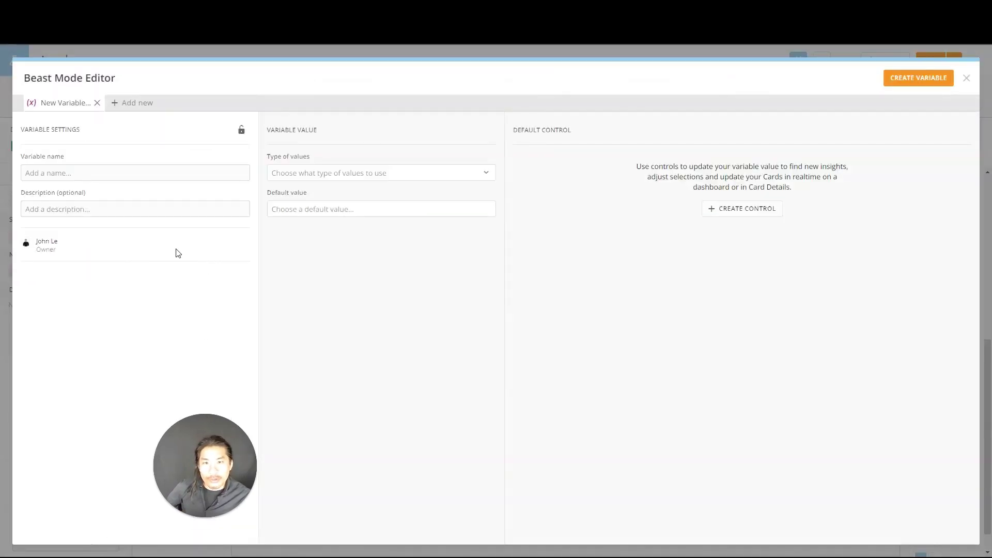
left_click(966, 77)
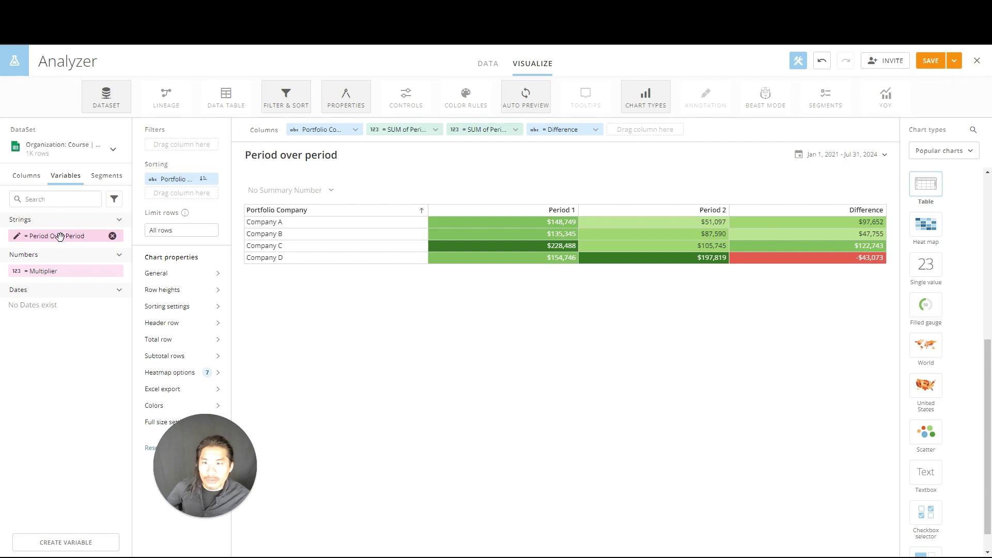
Review the Period Over Period variable's settings in Beast Mode Editor and close them
left_click(18, 240)
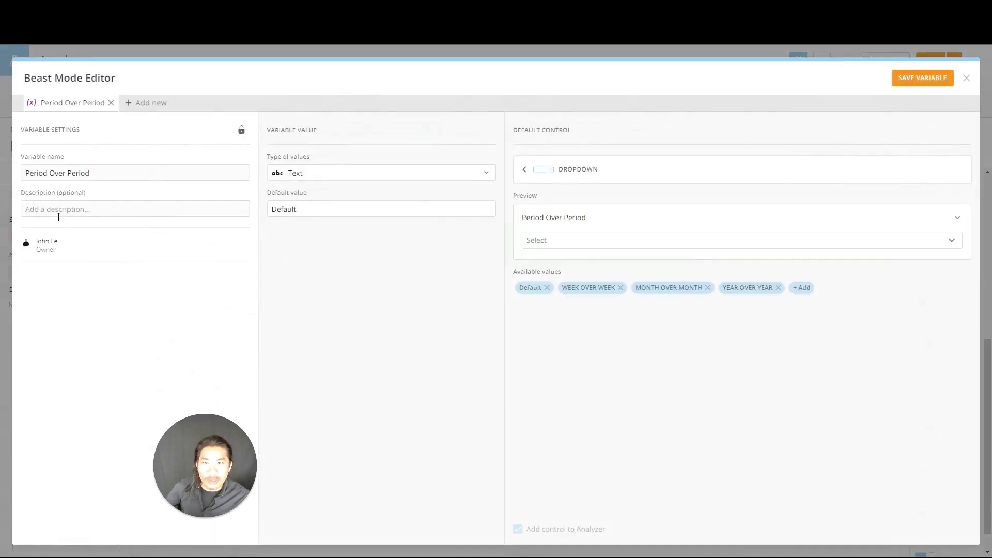
left_click_drag(119, 170, 17, 174)
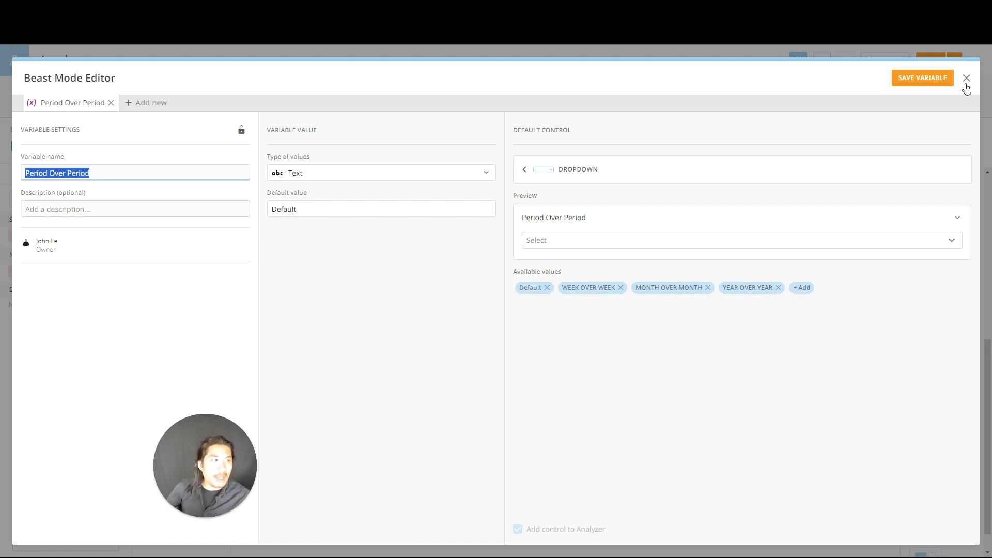
left_click(968, 79)
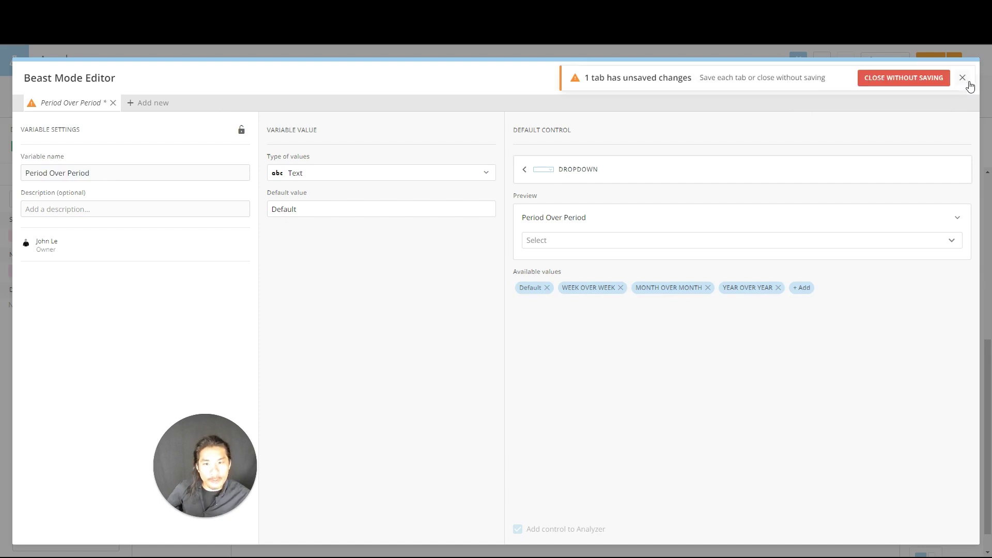
Discard the variable changes, return to Columns and review the Period 1 CASE-on-revenue calculation
left_click(879, 77)
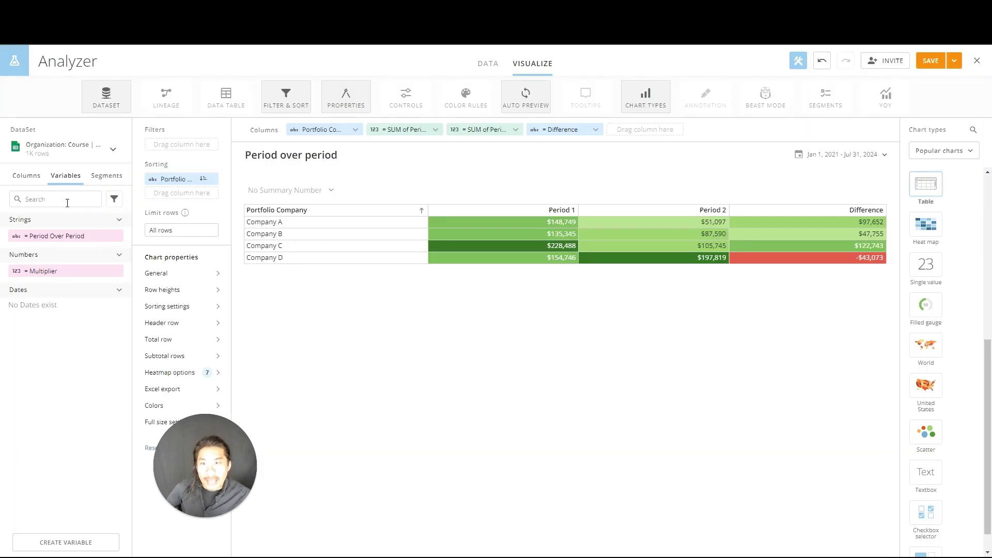
left_click(27, 177)
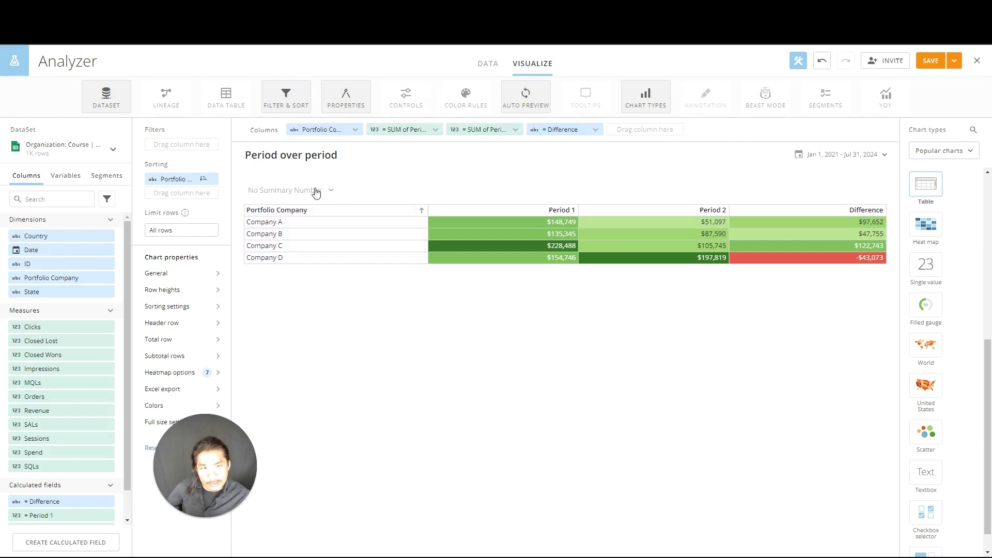
left_click(392, 128)
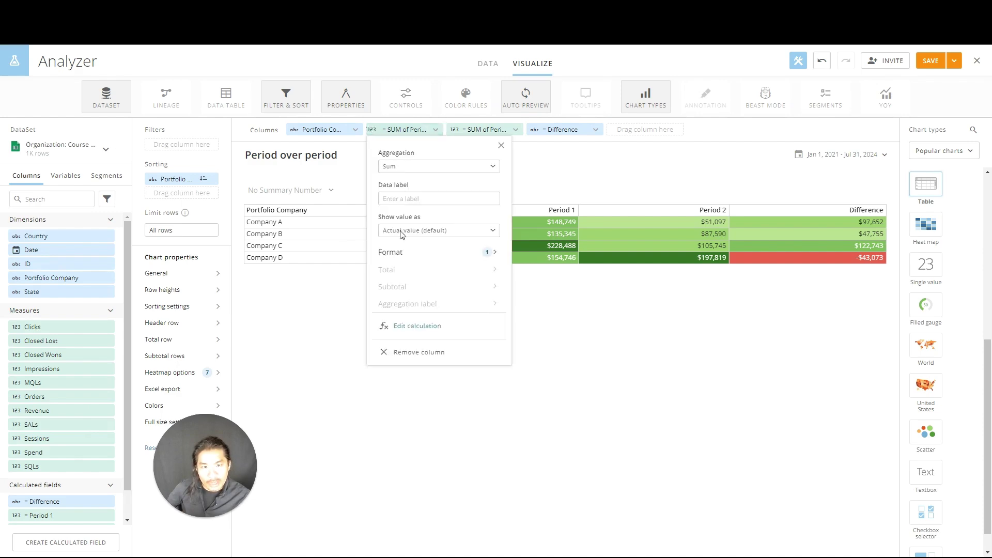
left_click(405, 326)
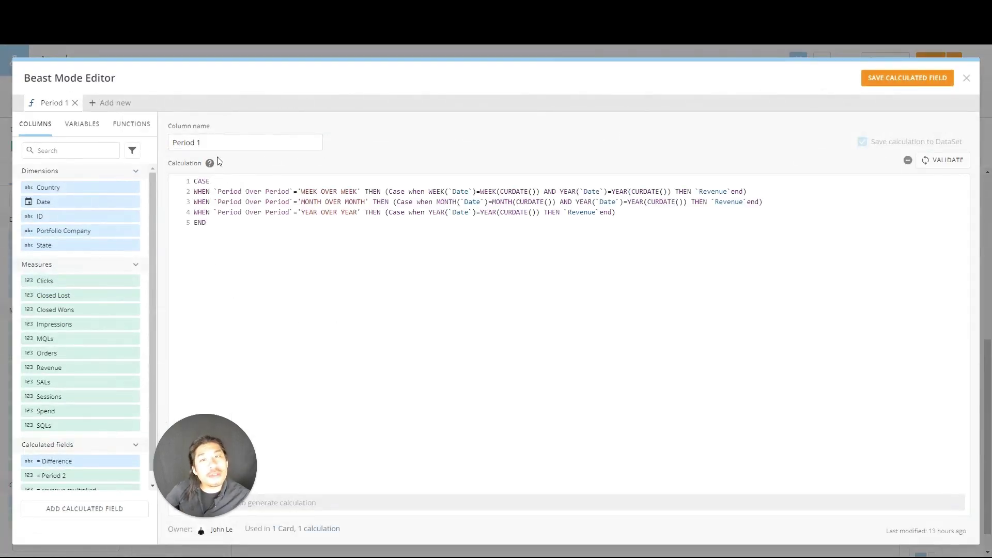
left_click_drag(245, 483, 61, 488)
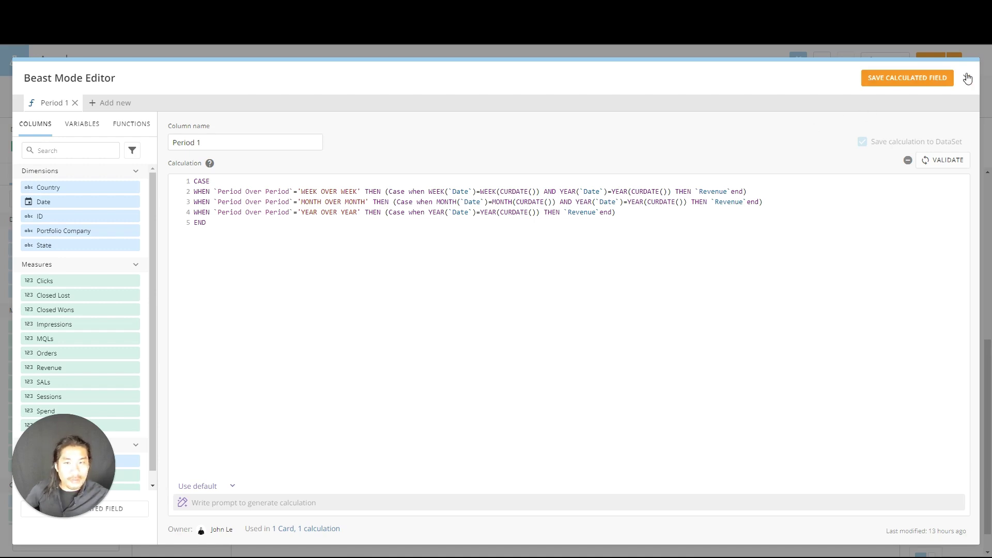
Review the Period 2 calculation, highlighting its one-week, one-month and one-year interval offsets
left_click(967, 78)
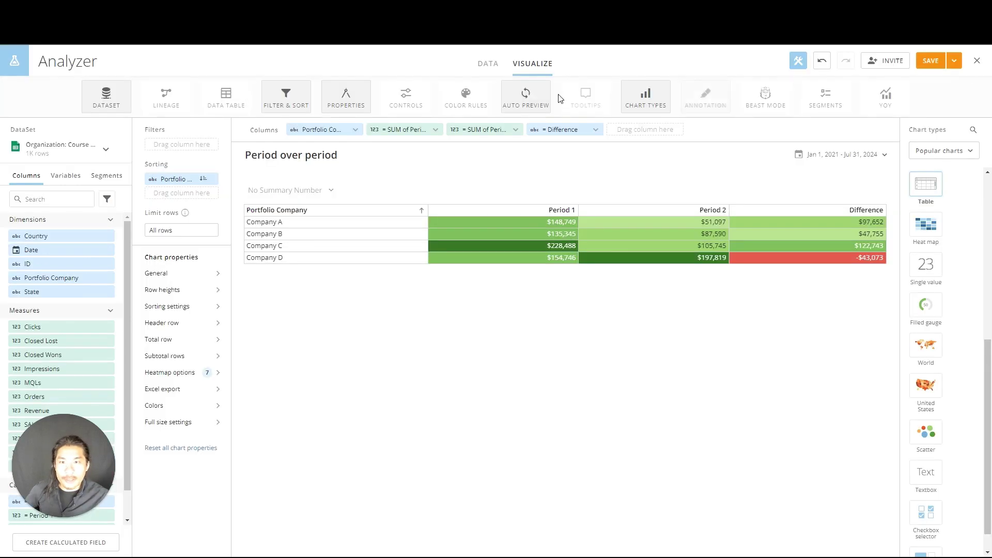
left_click(458, 130)
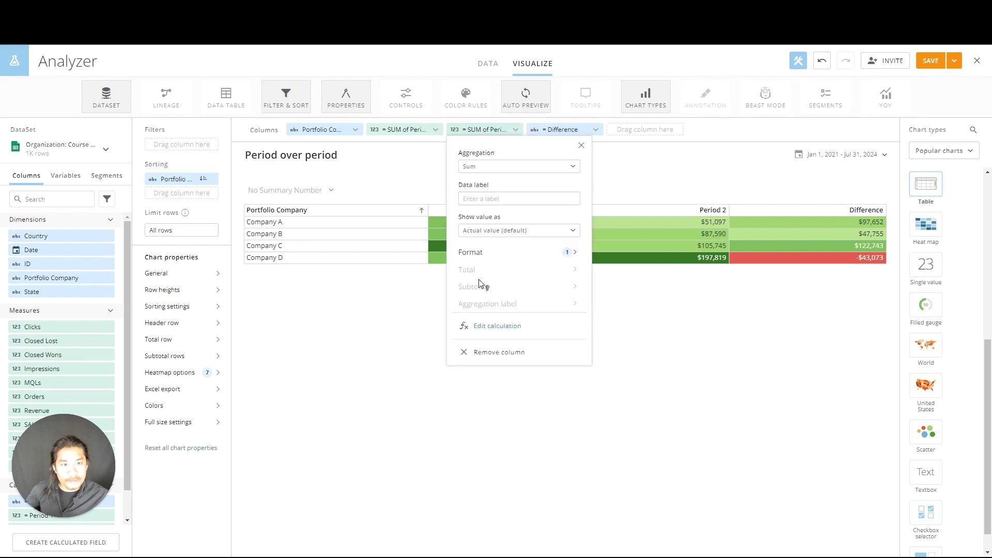
left_click(490, 332)
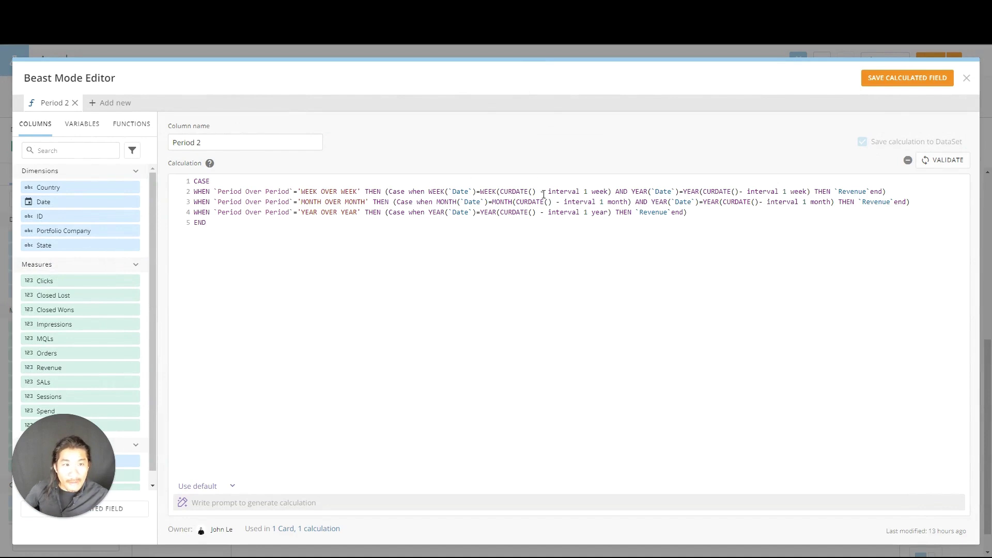
left_click_drag(539, 192, 607, 189)
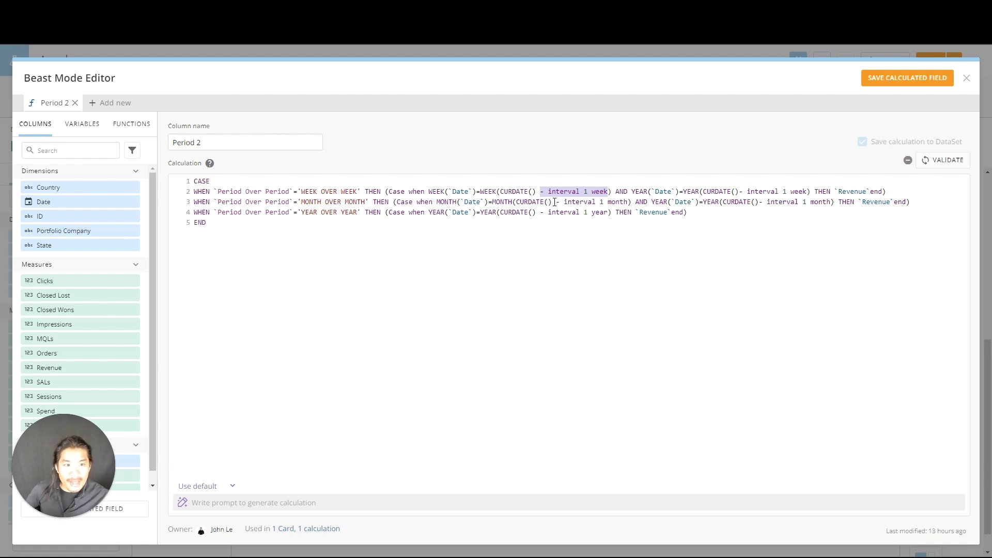
left_click_drag(554, 203, 633, 202)
left_click_drag(539, 213, 612, 211)
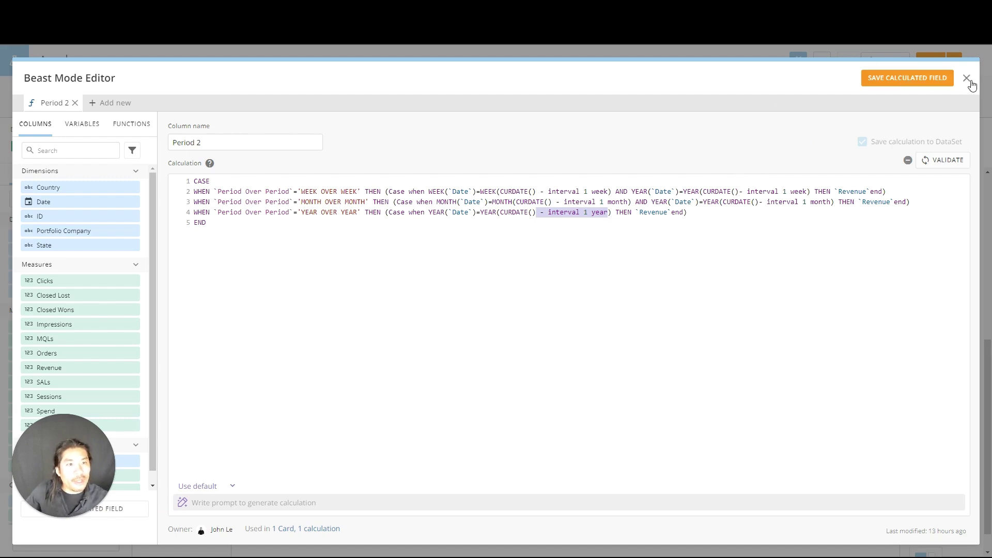
Review the Difference calculation, Period 1 sum minus Period 2 sum, and close it
left_click(967, 79)
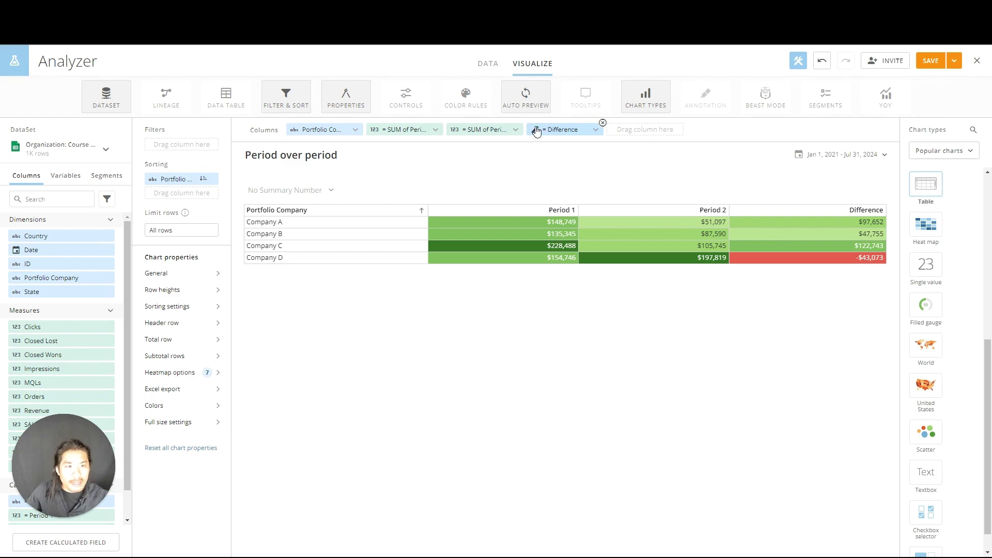
left_click(535, 130)
left_click(573, 261)
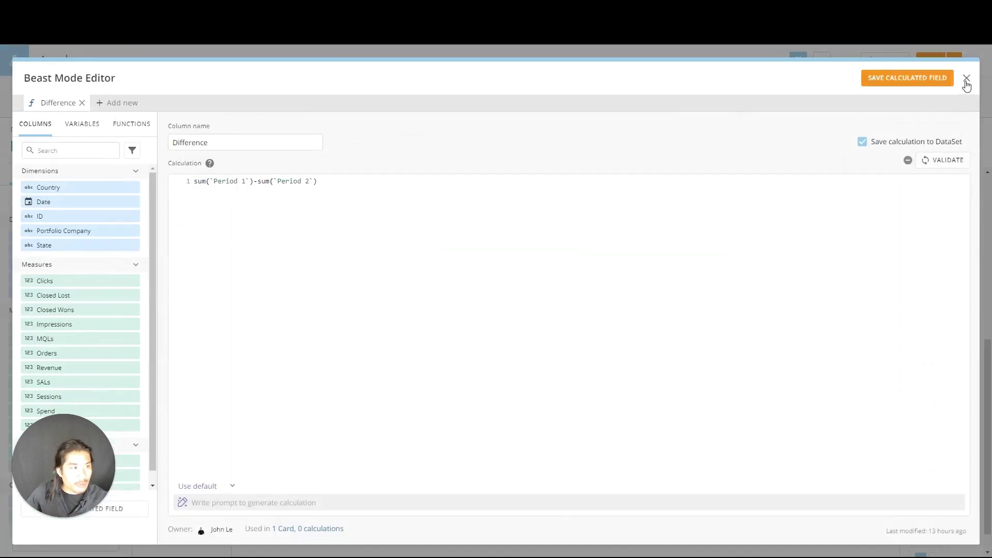
left_click(967, 79)
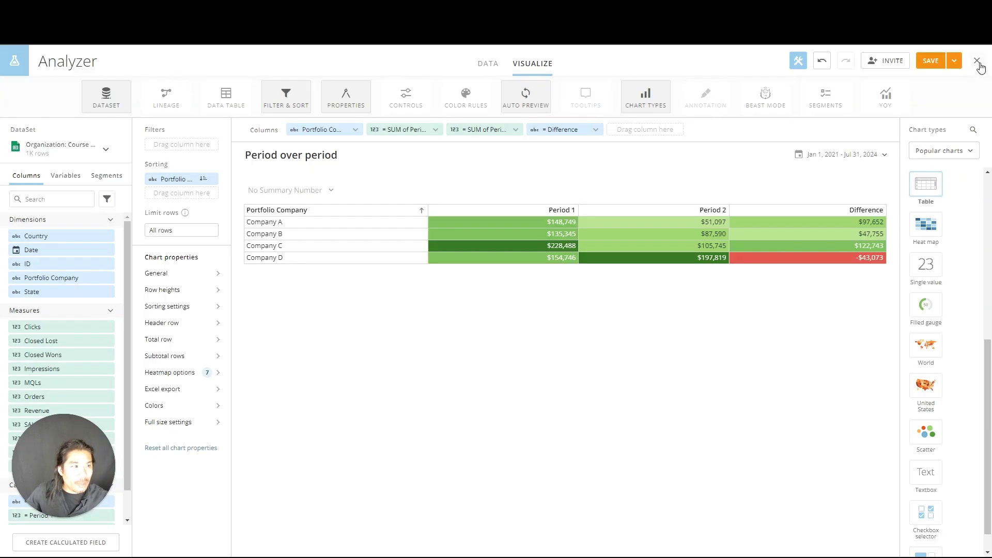
Leave Analyzer without saving, returning to the Cool Features Dashboard
left_click(978, 60)
left_click(543, 108)
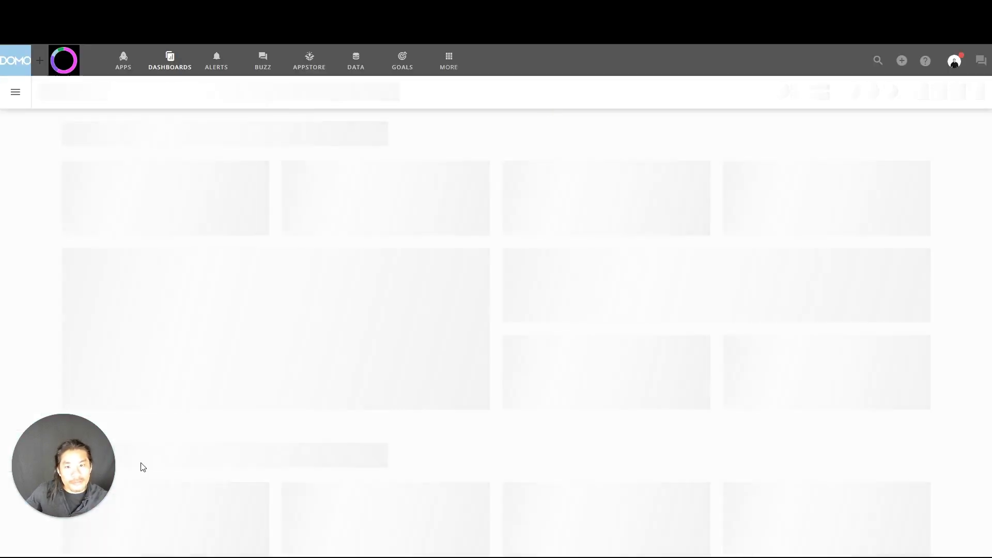
scroll(203, 401, "down", 5)
scroll(195, 380, "down", 5)
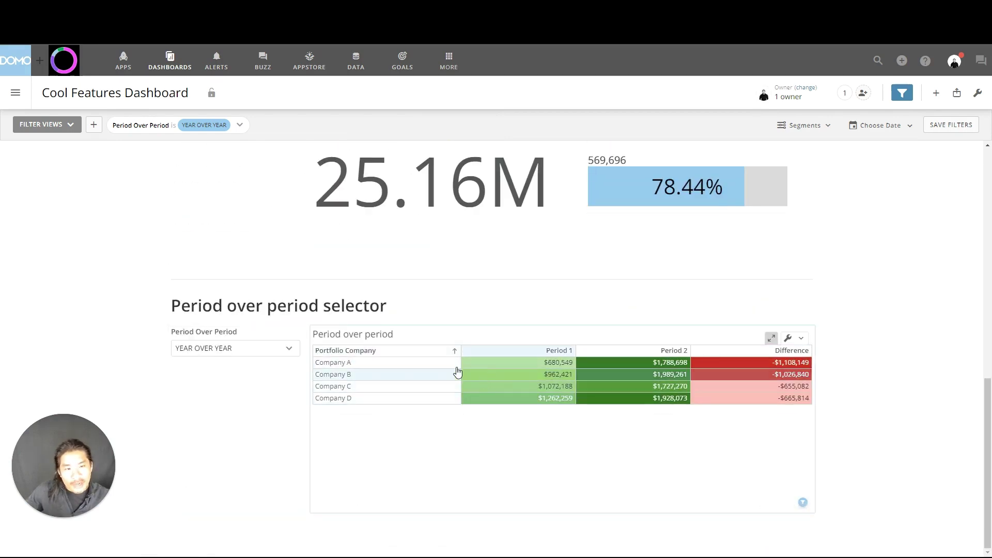
mouse_move(558, 362)
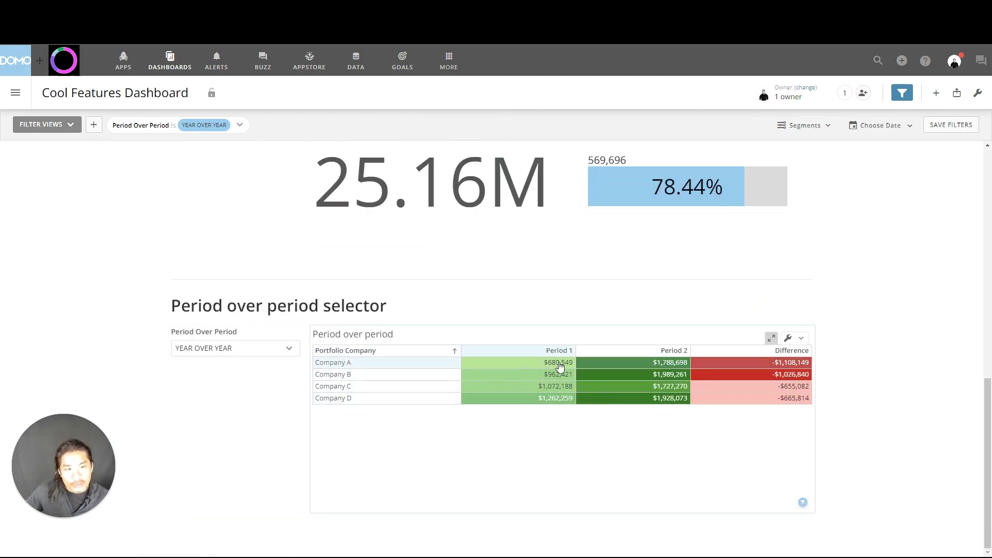
Switch the dropdown through Month Over Month, Week Over Week, then Year Over Year
left_click(247, 351)
left_click(241, 447)
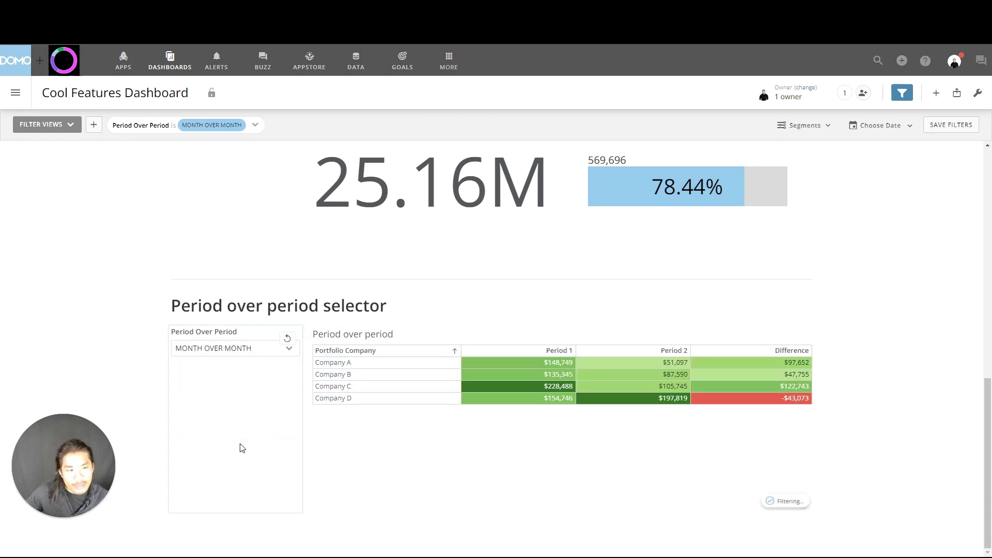
left_click(241, 348)
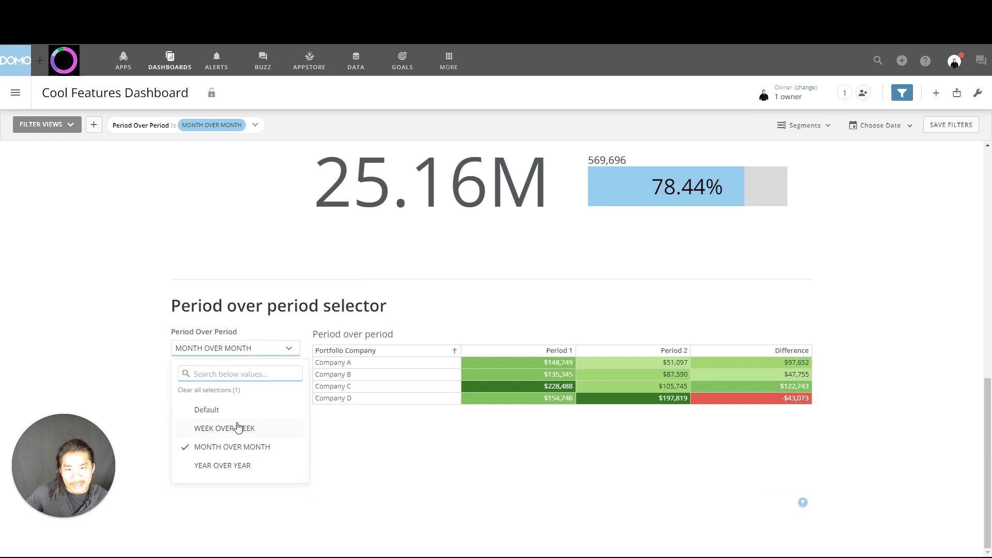
left_click(240, 427)
left_click(250, 352)
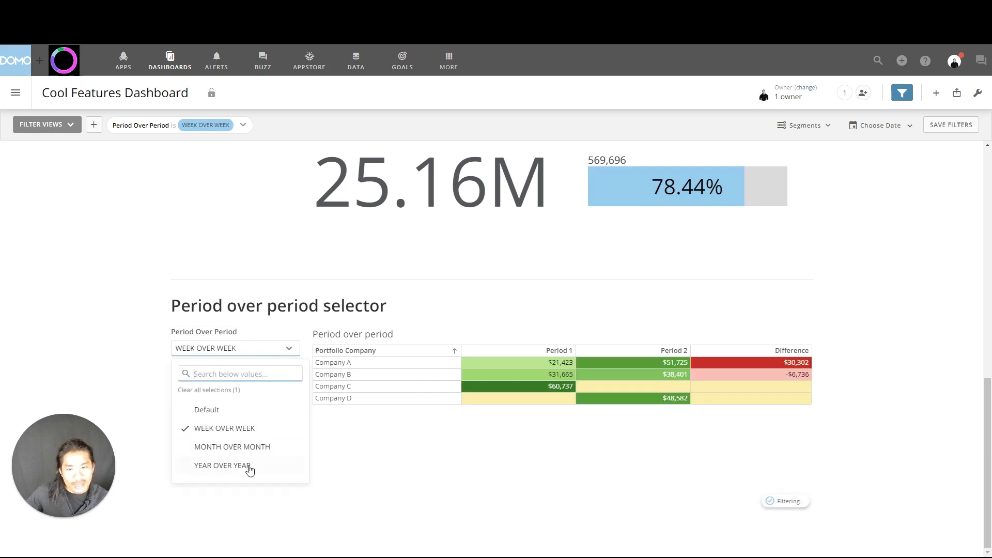
left_click(248, 468)
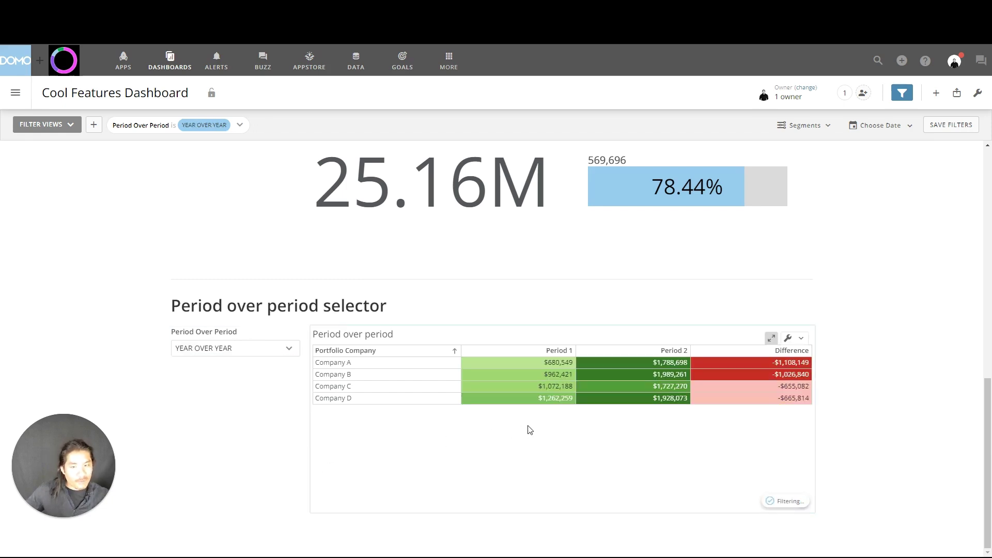